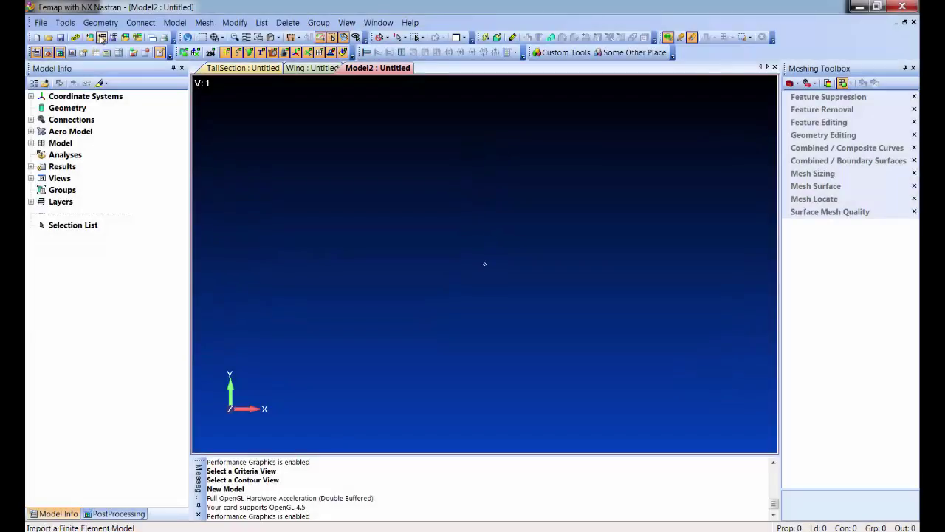
Step: Import the MeshConnectMe NASTRAN model file into Model2
left_click(102, 38)
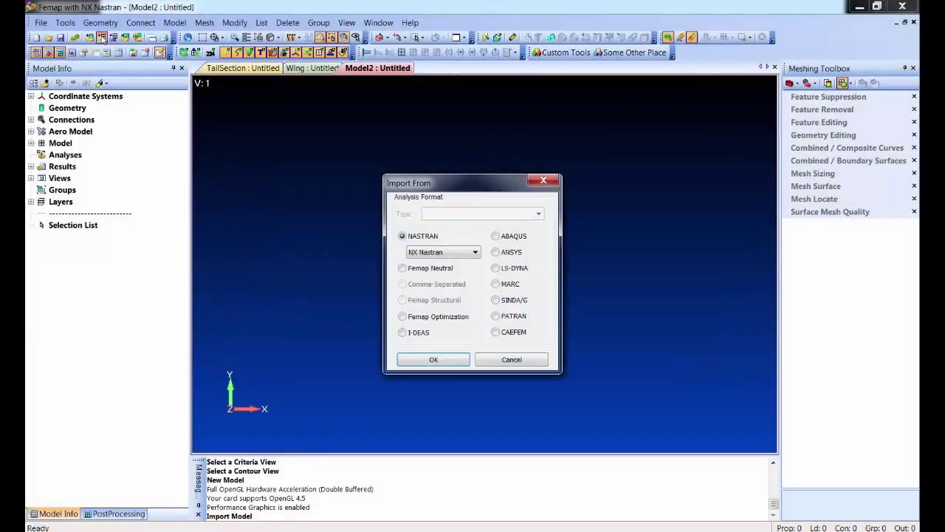
left_click(428, 359)
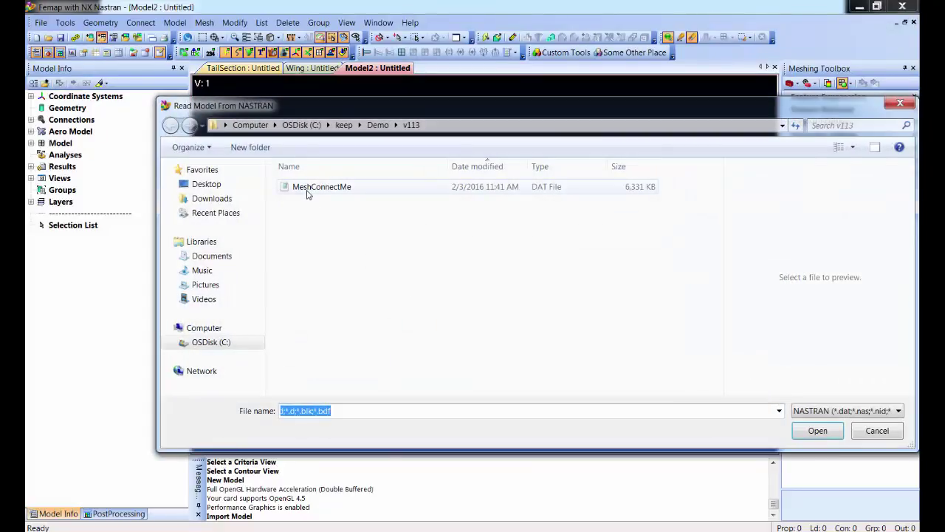
double_click(310, 187)
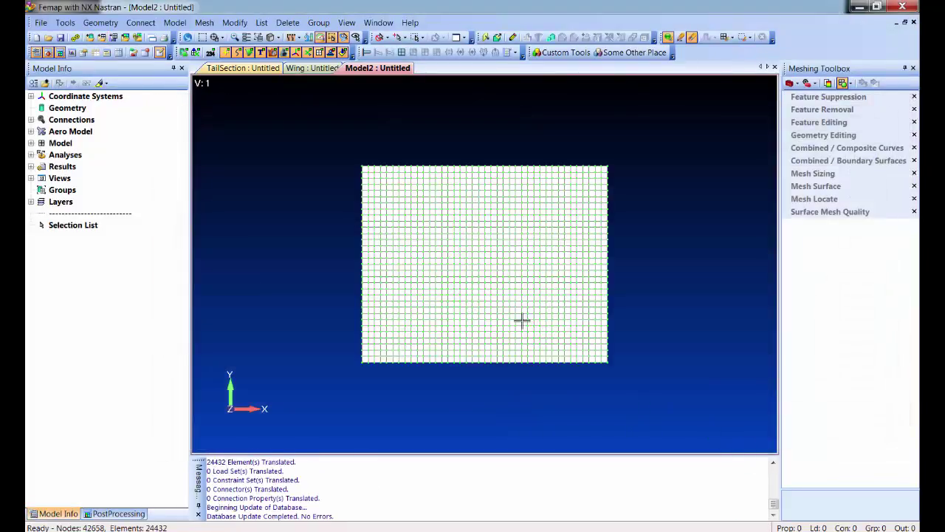
Step: Rotate and zoom the view to see the box-shaped table mesh in 3-D
middle_click_drag(480, 354, 509, 185)
middle_click_drag(359, 393, 465, 344)
scroll(379, 279, "up", 3)
middle_click_drag(379, 278, 371, 251)
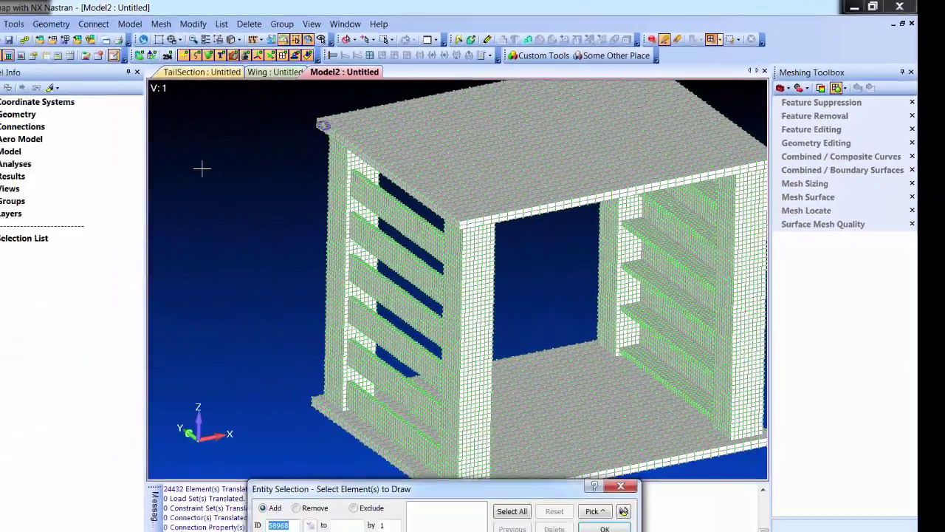
Step: With Pick Front enabled, pick one element on each of the six slats
right_click(309, 192)
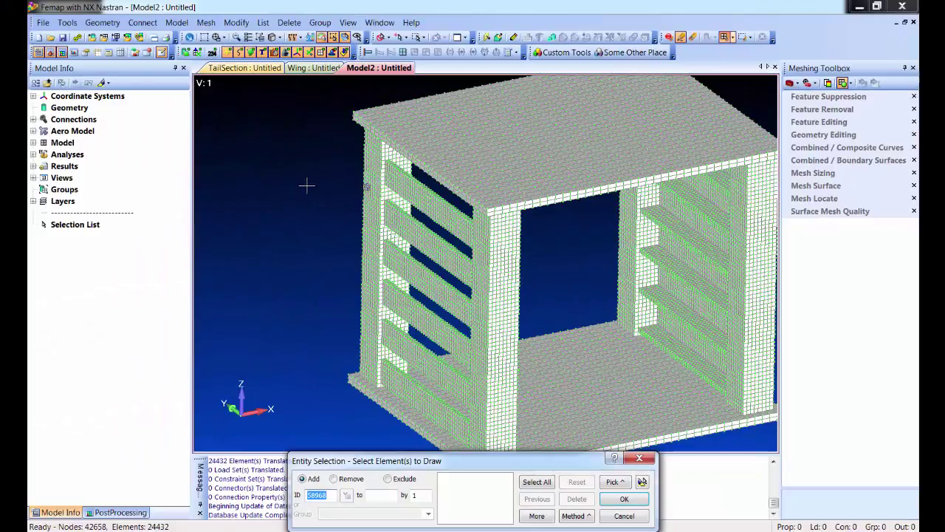
left_click(360, 380)
left_click(439, 209)
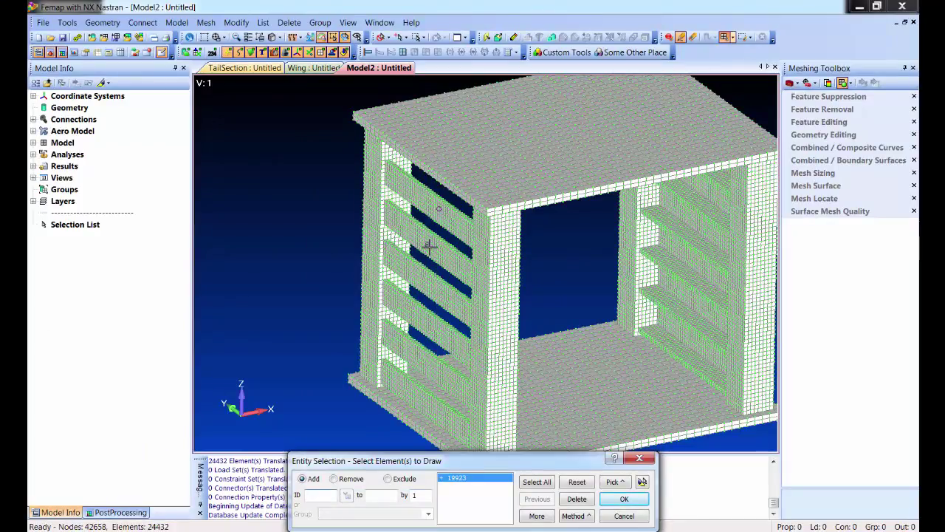
left_click(430, 246)
left_click(431, 279)
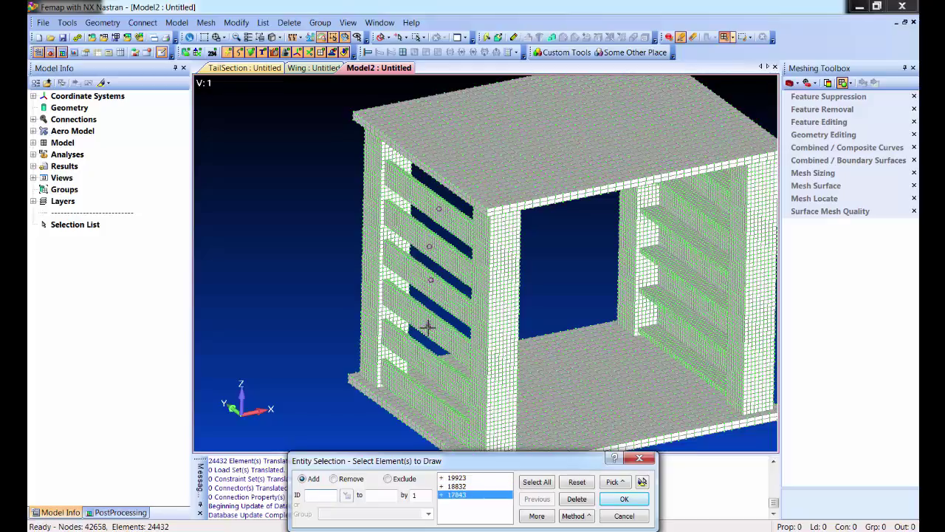
left_click(428, 326)
left_click(425, 364)
left_click(426, 402)
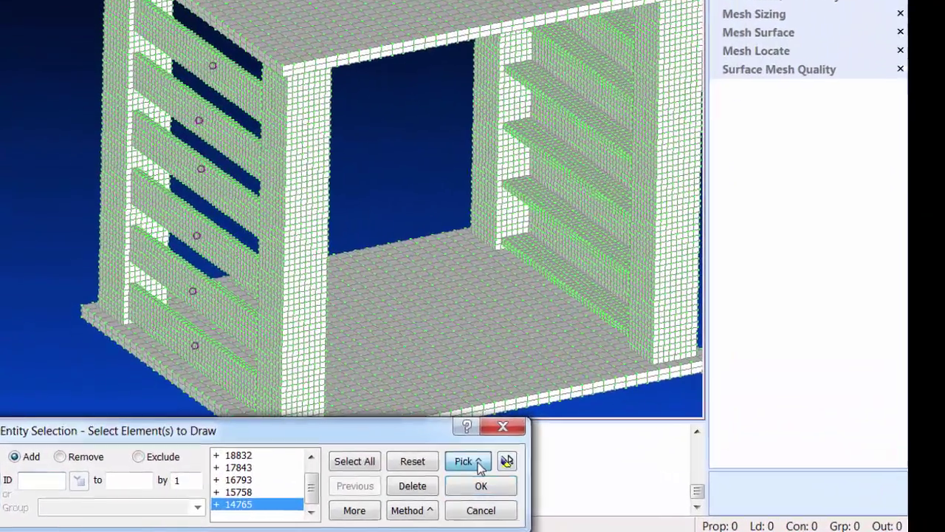
Step: Add all connected elements, draw only the six slats, and zoom in
left_click(615, 482)
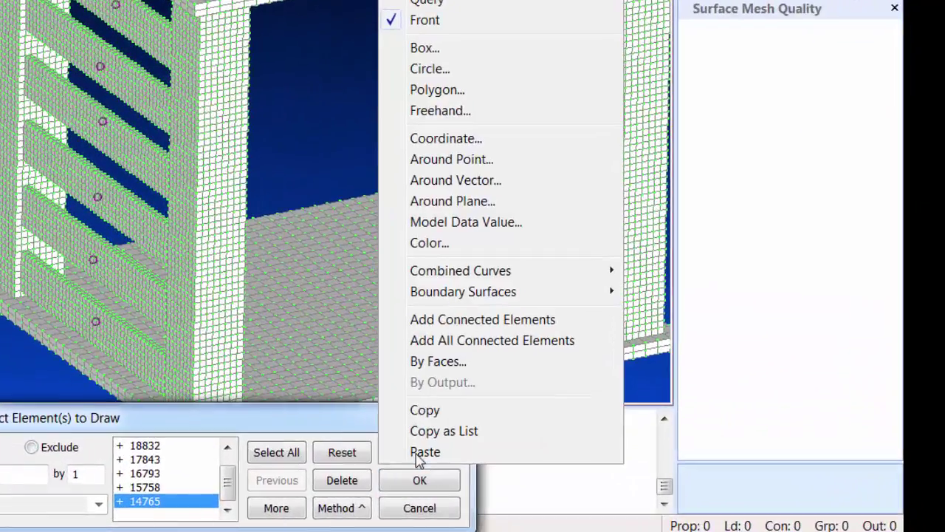
left_click(460, 342)
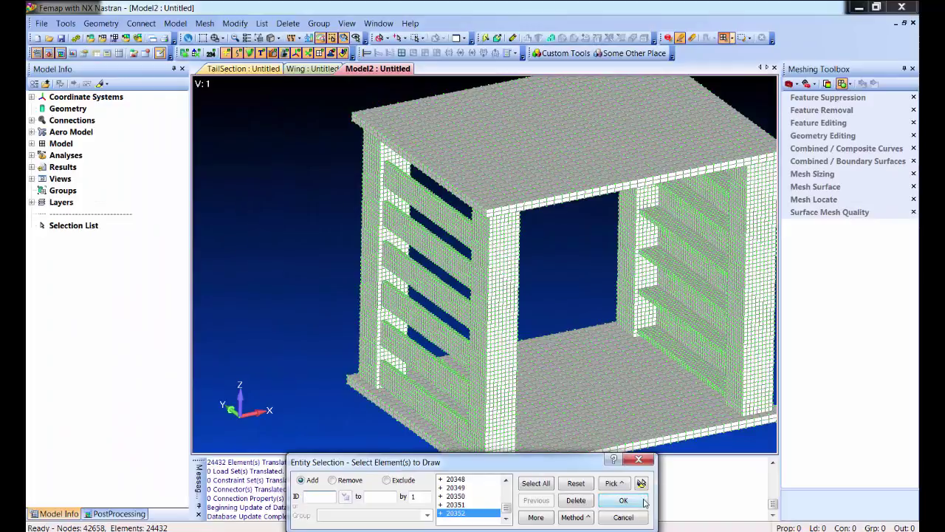
left_click(621, 500)
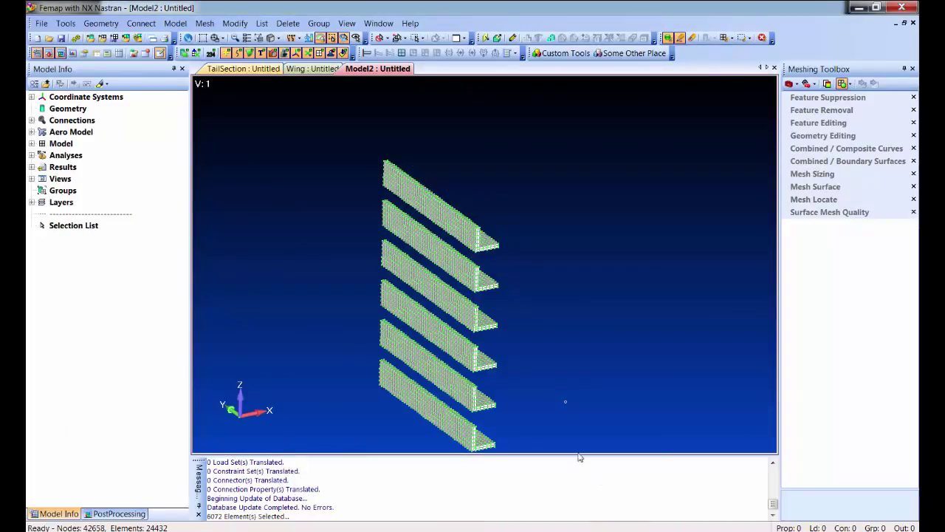
scroll(496, 332, "up", 3)
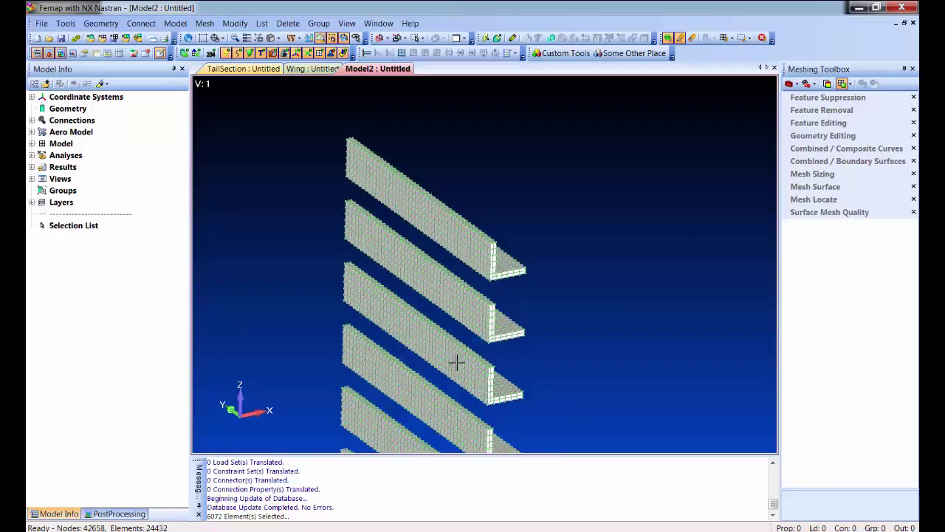
scroll(450, 336, "up", 5)
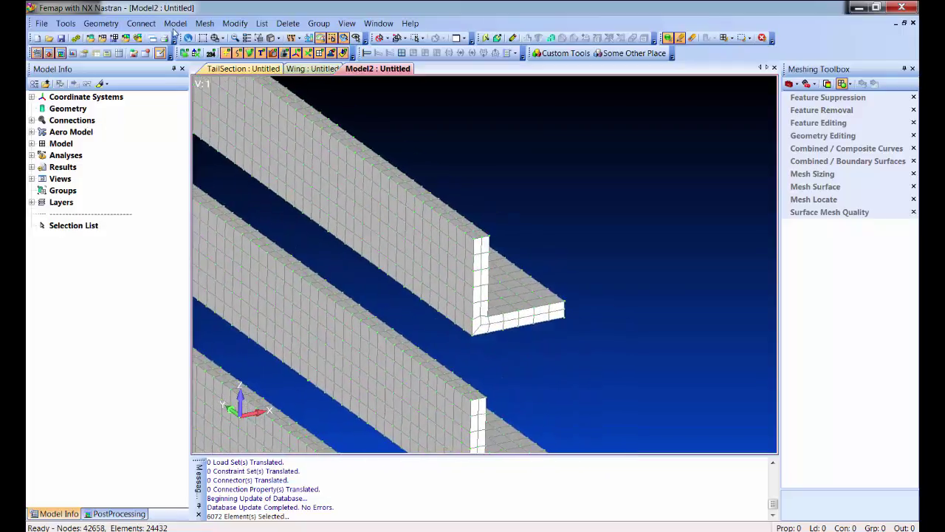
Step: Create an element-based connection region from adjacent faces on the L-shaped slat
left_click(141, 23)
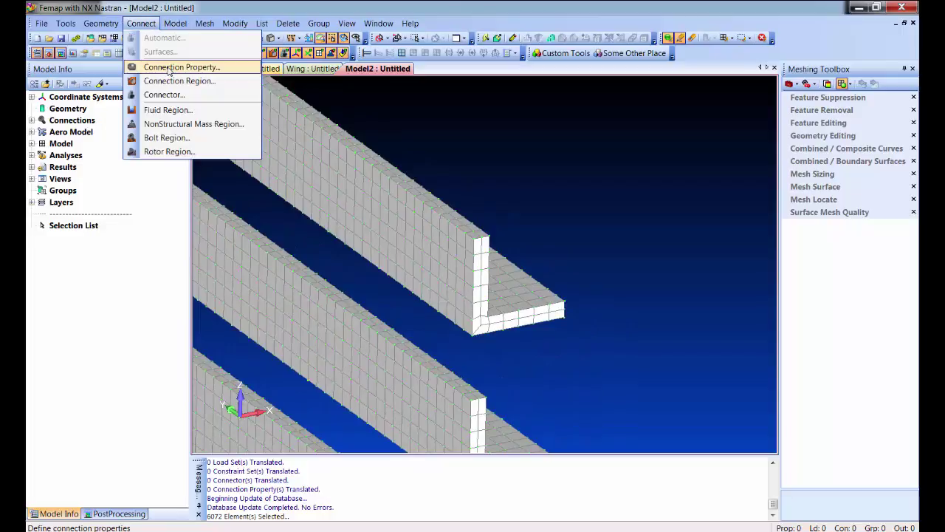
left_click(179, 81)
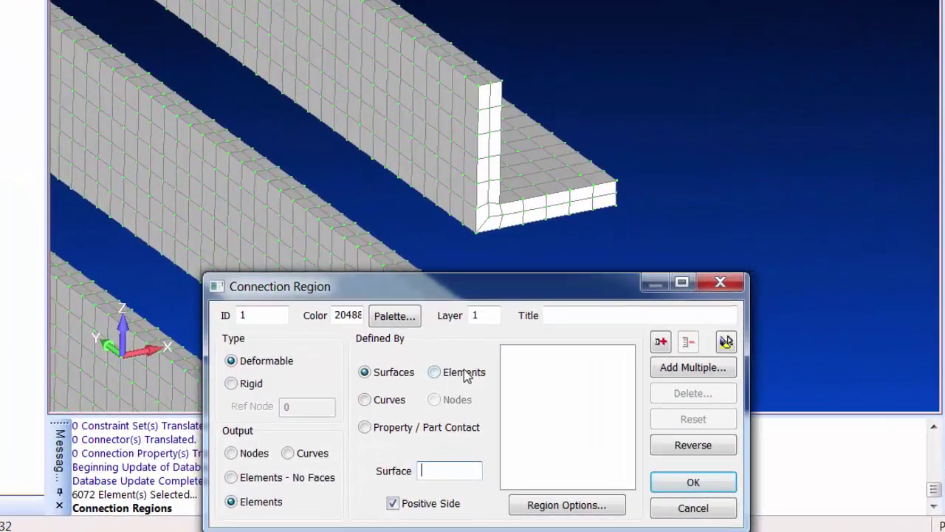
left_click(466, 377)
left_click(669, 367)
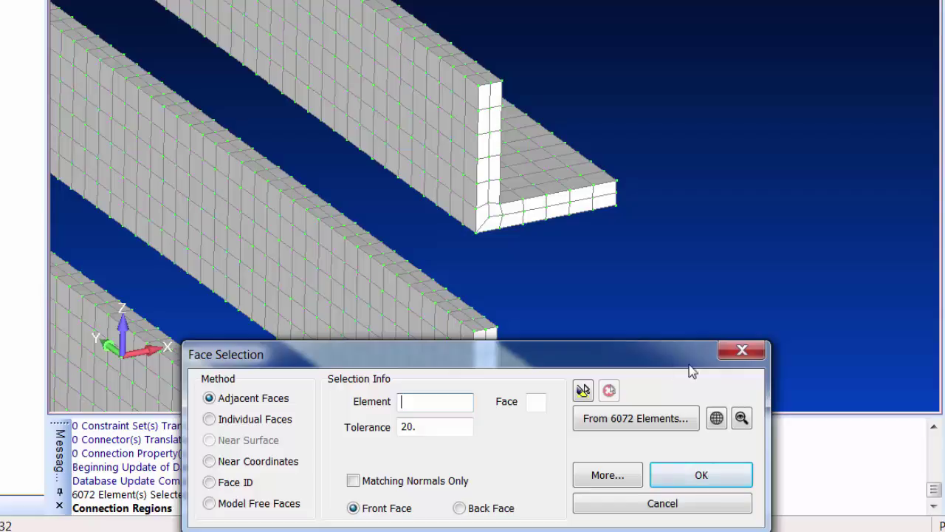
left_click(532, 211)
key("Return")
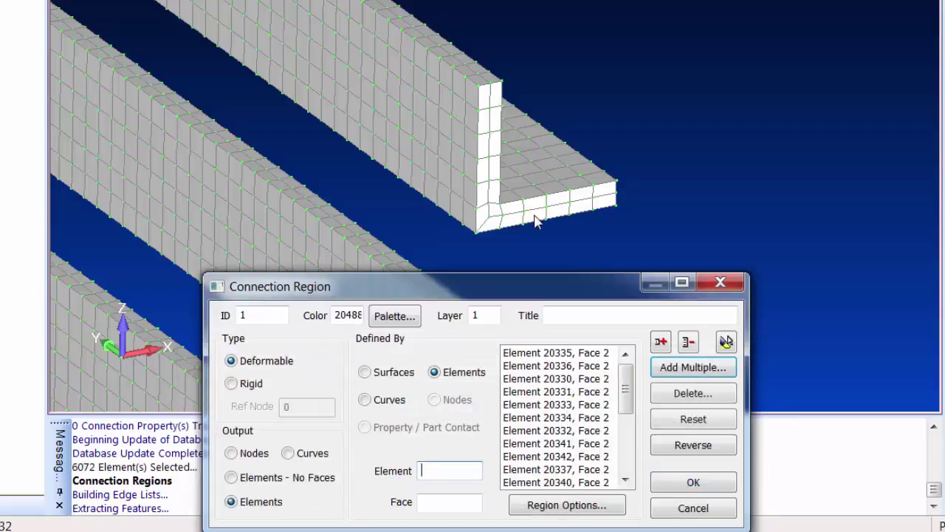
left_click(696, 482)
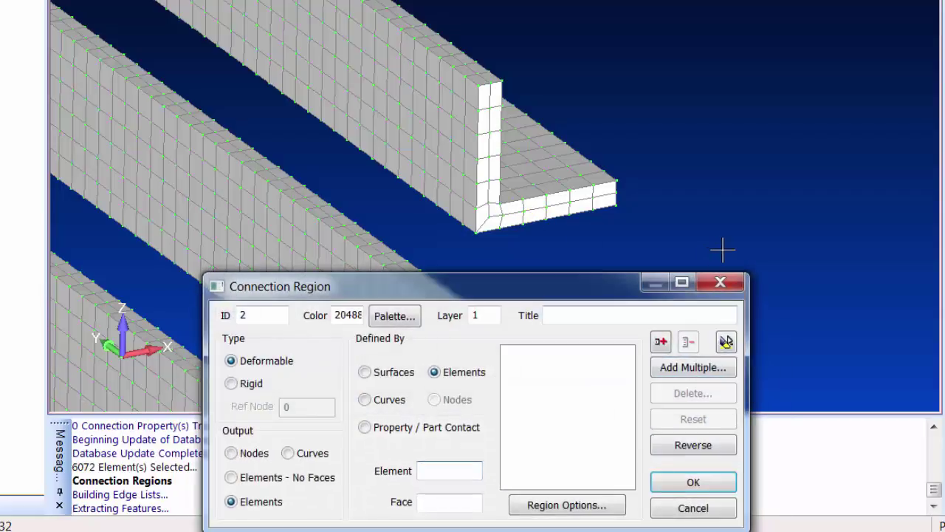
Step: Create another connection region from adjacent element faces seeded on the mesh
middle_click_drag(833, 299, 770, 177, "shift")
left_click(724, 363)
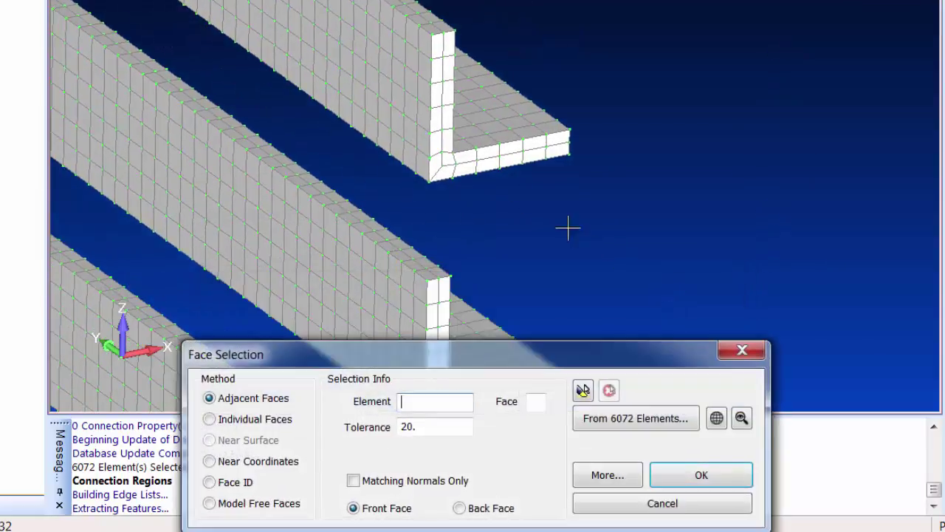
left_click(506, 158)
key("Return")
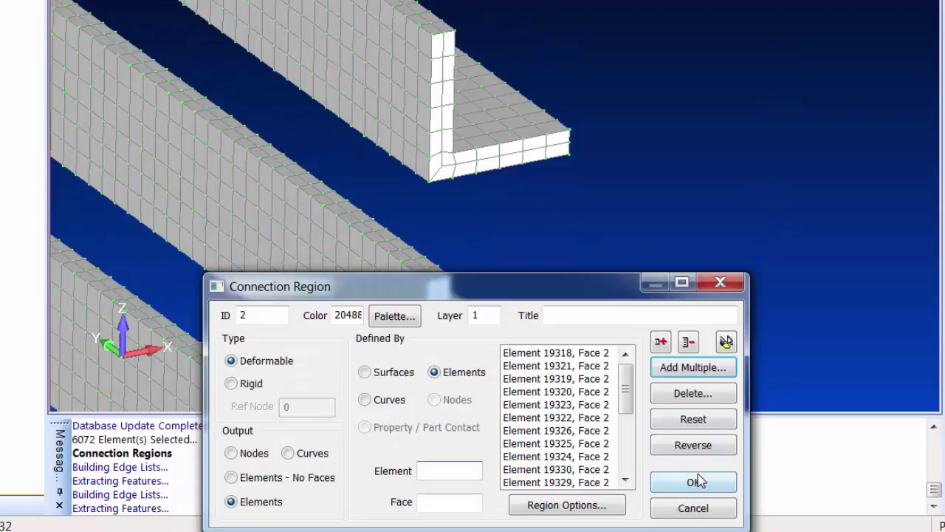
left_click(697, 481)
Step: Create connection region 4 from adjacent faces on the next leg wall
middle_click_drag(812, 40, 720, 45, "shift")
left_click(484, 150)
left_click(705, 372)
left_click(485, 150)
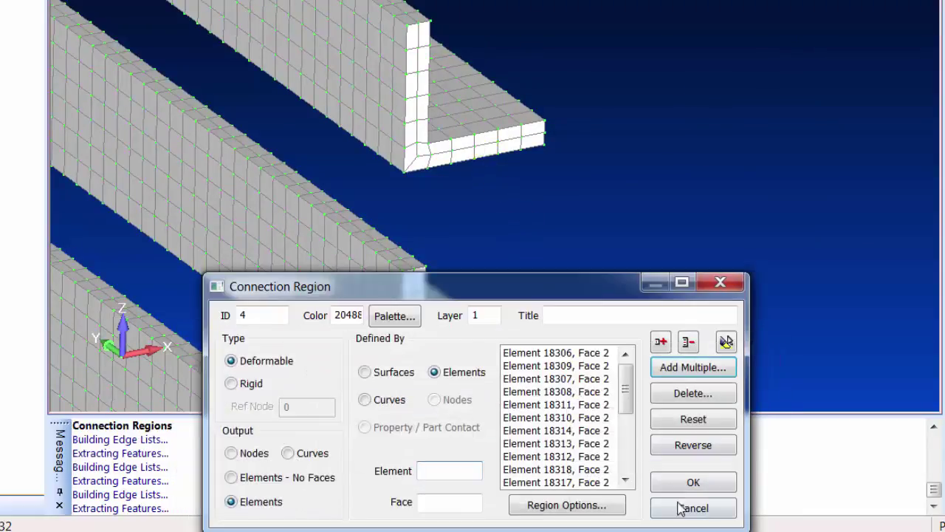
left_click(692, 484)
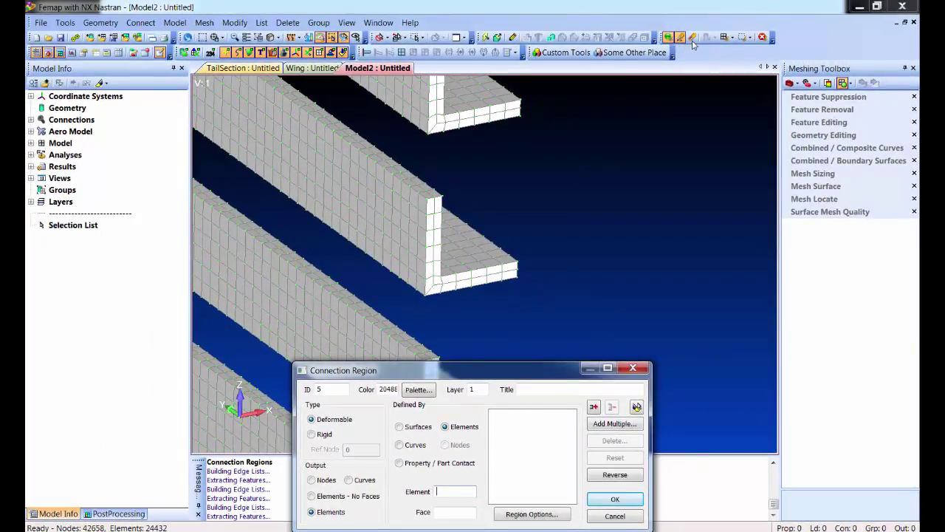
Step: Create a region from highlighted adjacent faces on the leg's far side
left_click(695, 37)
middle_click_drag(419, 194, 459, 189)
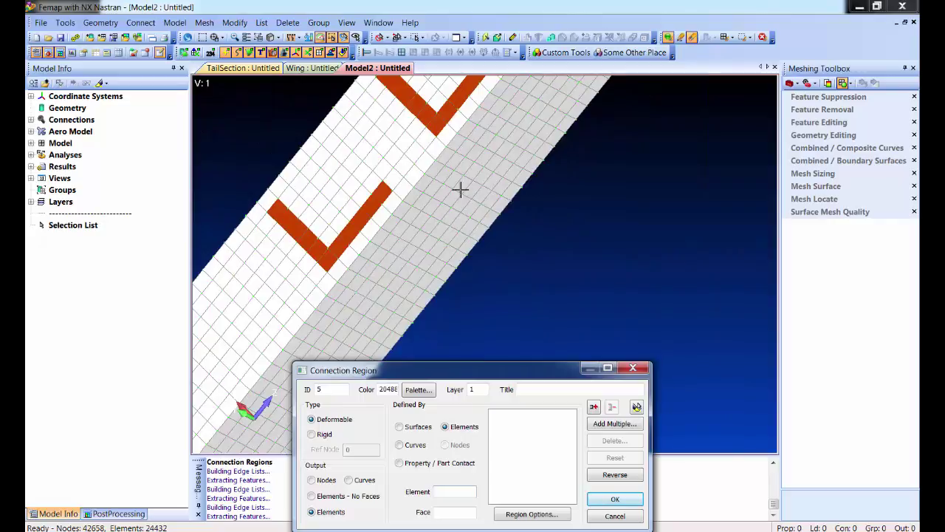
left_click(614, 423)
left_click(378, 136)
key("Return")
left_click(636, 406)
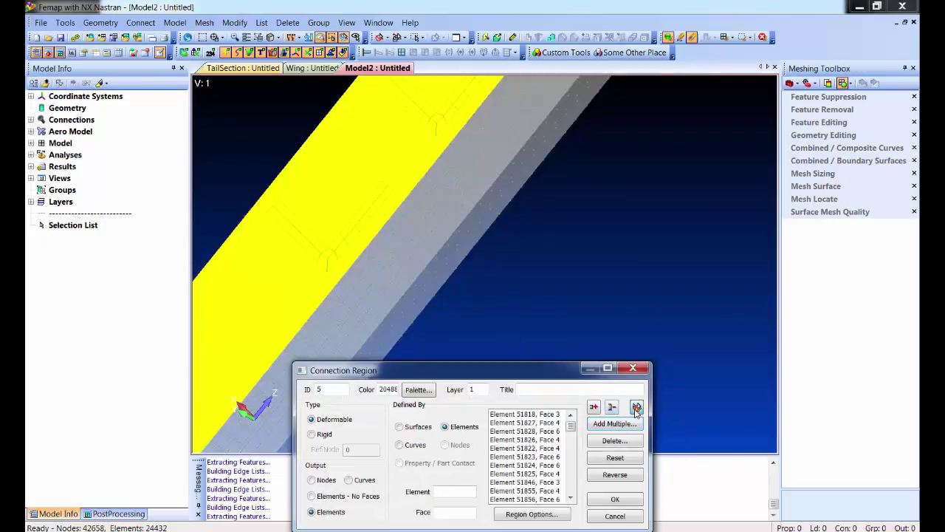
left_click(627, 499)
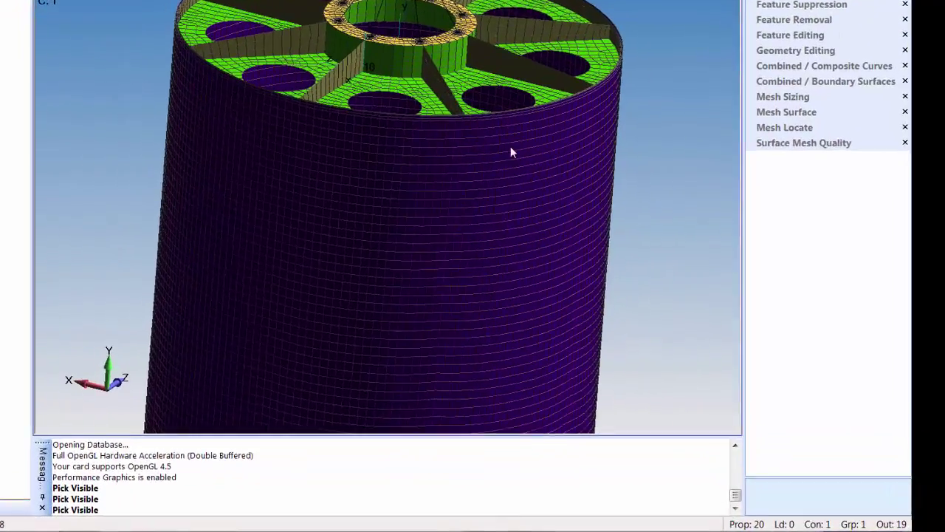
Step: Turn on Pick Front and start the List > Model > Element command
right_click(511, 152)
left_click(600, 385)
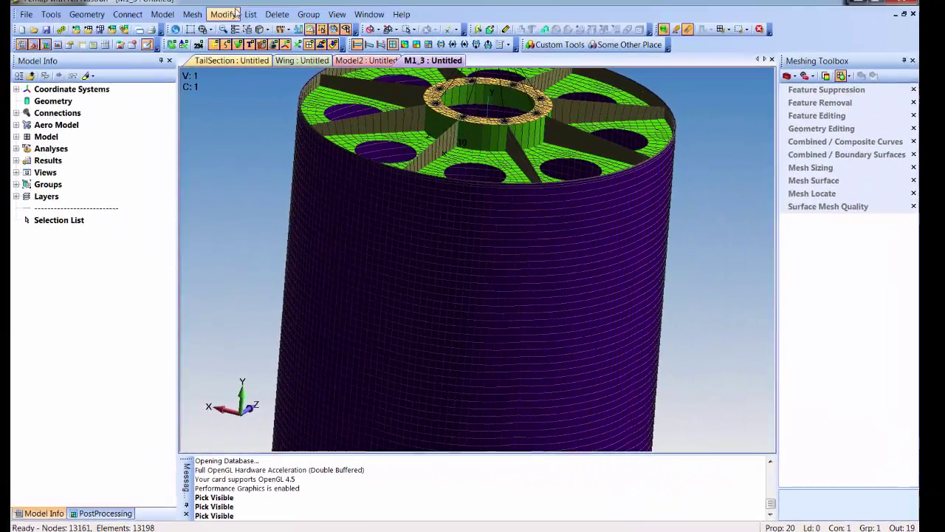
left_click(261, 22)
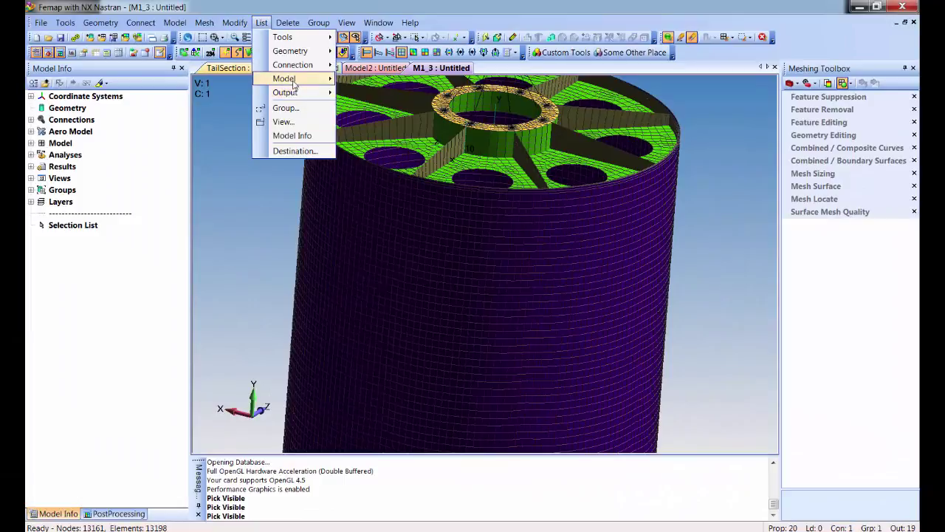
mouse_move(293, 83)
left_click(363, 108)
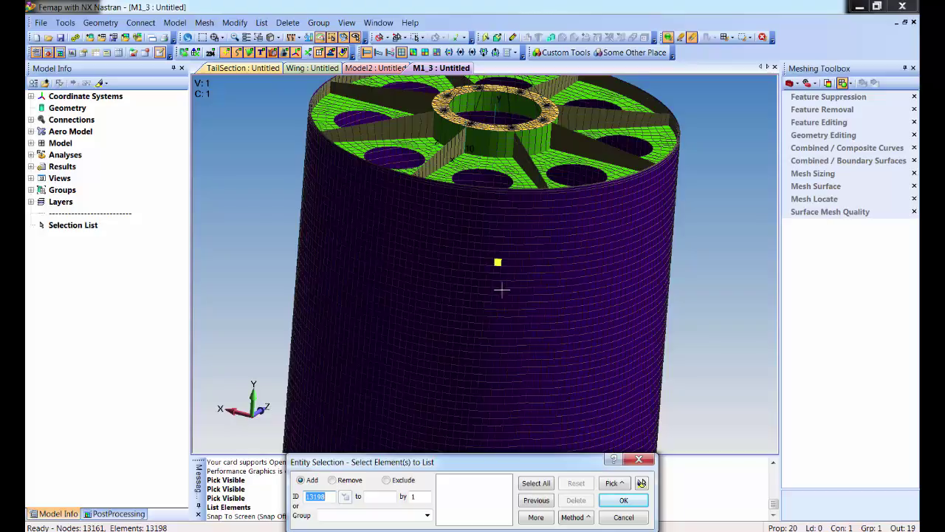
Step: Select the cylinder's front elements inside a four-corner polygon
left_click(478, 238)
left_click(469, 336)
left_click(607, 345)
left_click(623, 262)
left_click(534, 277)
double_click(532, 219)
mouse_move(396, 300)
middle_mouse_down()
mouse_move(485, 361)
mouse_move(347, 215)
mouse_move(441, 390)
mouse_move(399, 327)
mouse_move(377, 268)
mouse_move(394, 293)
middle_mouse_up()
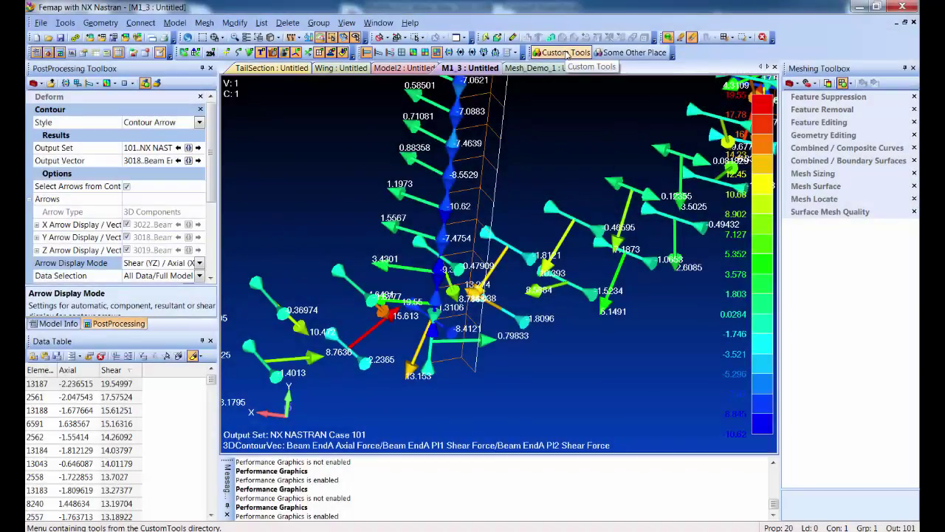
Step: Browse the Grouping, FileDialog, Meshing, Element Update and Honeycomb PSHELL tool categories
left_click(565, 53)
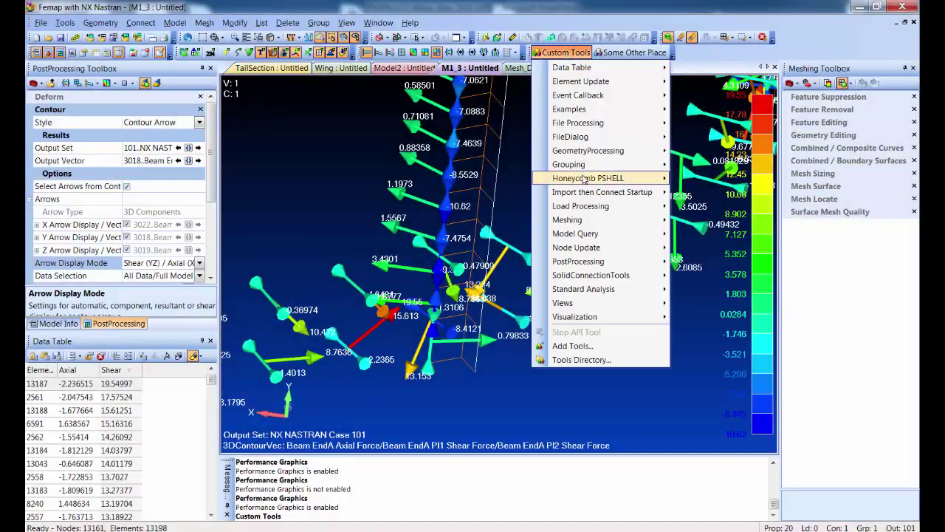
mouse_move(570, 164)
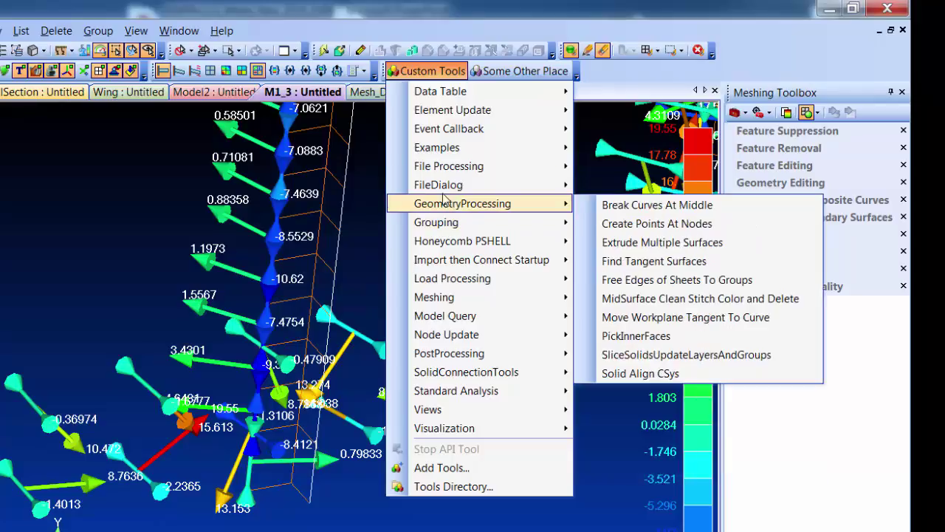
mouse_move(434, 191)
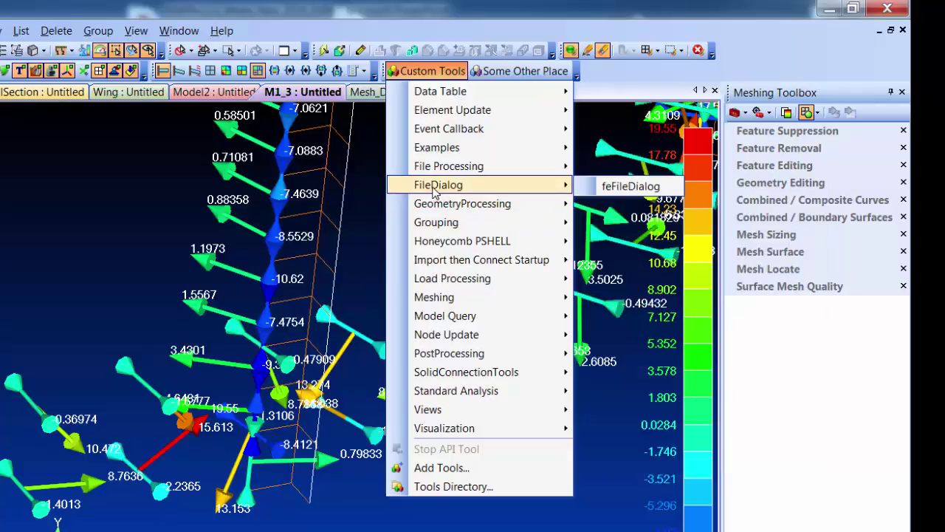
mouse_move(425, 302)
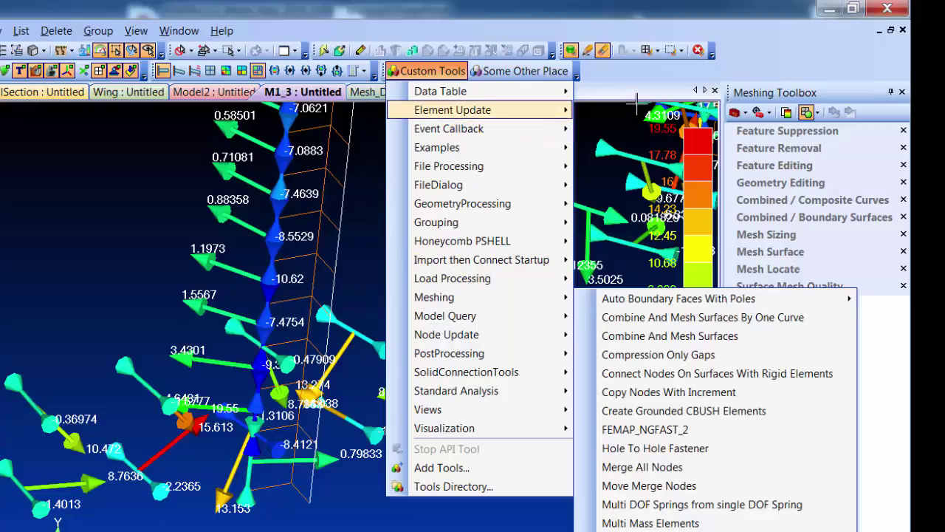
mouse_move(451, 111)
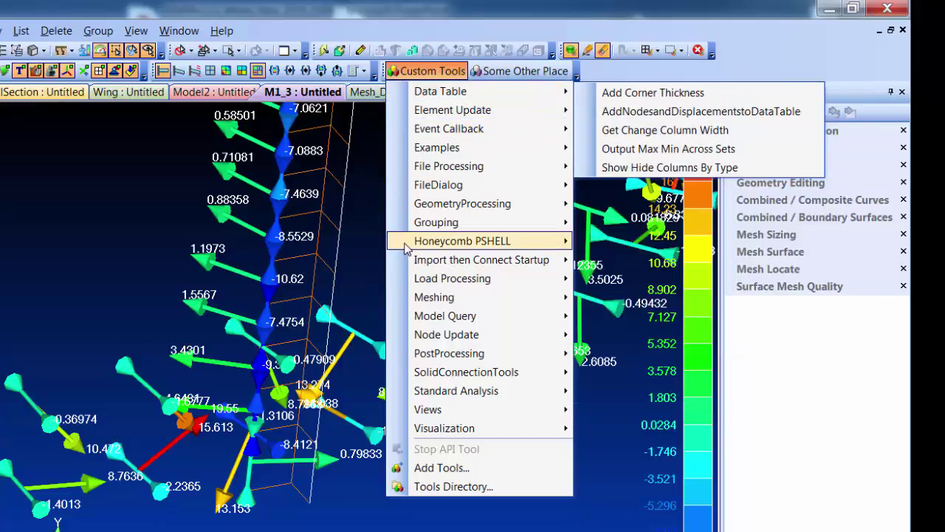
Step: Show the Some Other Place list with Stop API Tool, Add Tools and Tools Directory
left_click(521, 73)
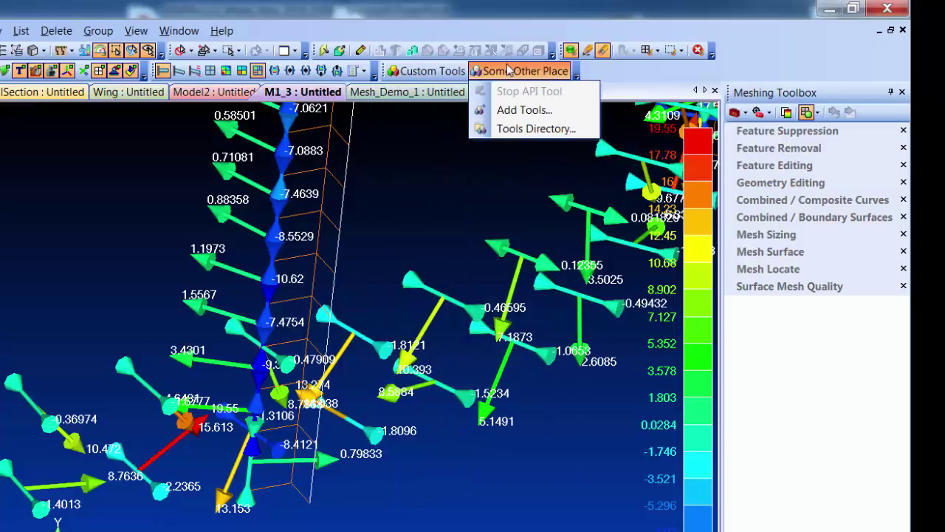